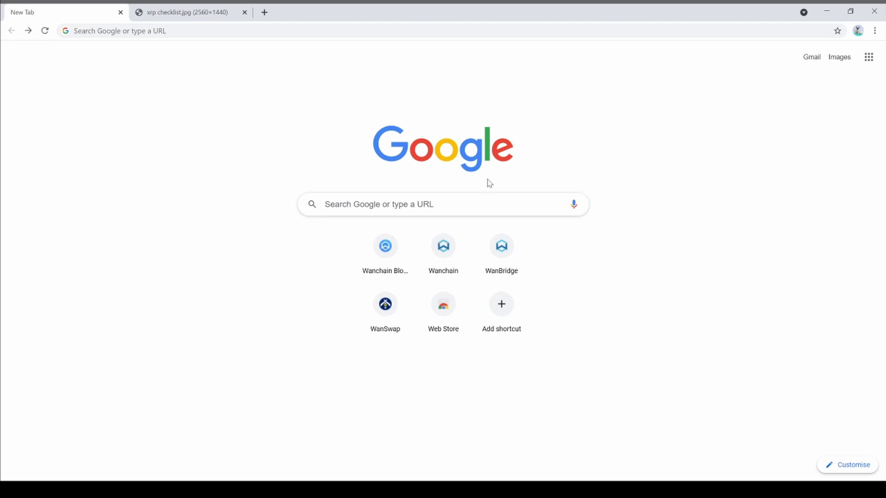
Search Google for 'wanmas' and add the WanMask extension from the Chrome Web Store
{"action": "left_click", "coordinate": [485, 199]}
{"action": "type", "text": "wanmas"}
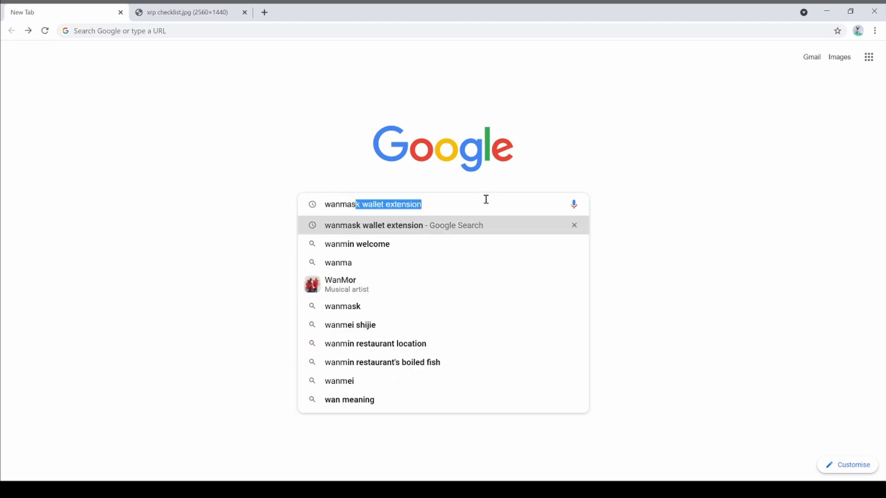
{"action": "key", "text": "Return"}
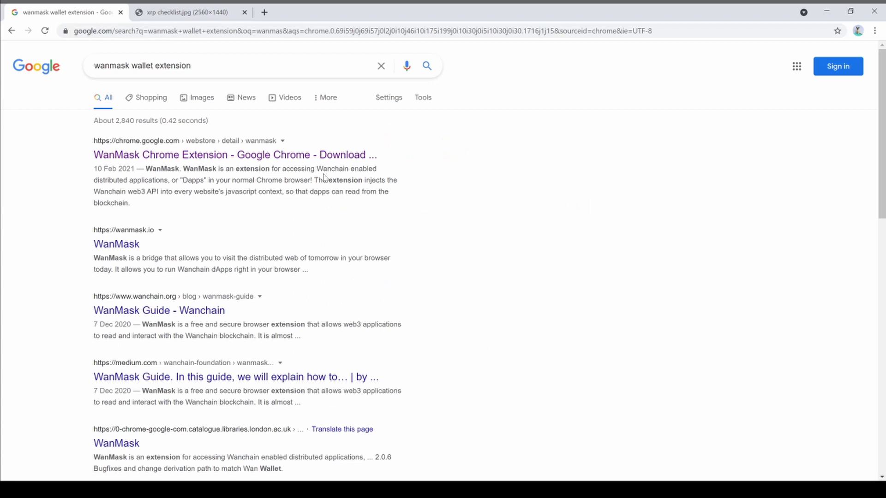
{"action": "left_click", "coordinate": [276, 156]}
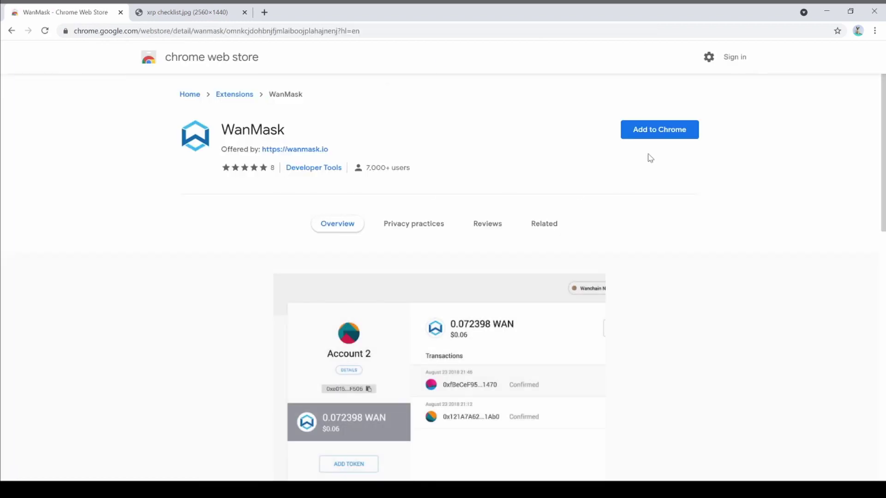
{"action": "left_click", "coordinate": [651, 131]}
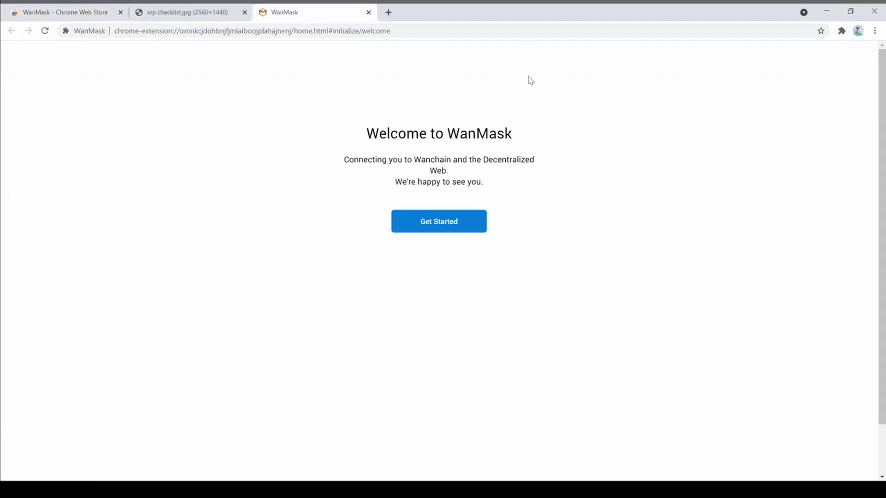
Begin creating a brand-new WanMask wallet and accept the usage data request
{"action": "left_click", "coordinate": [455, 227]}
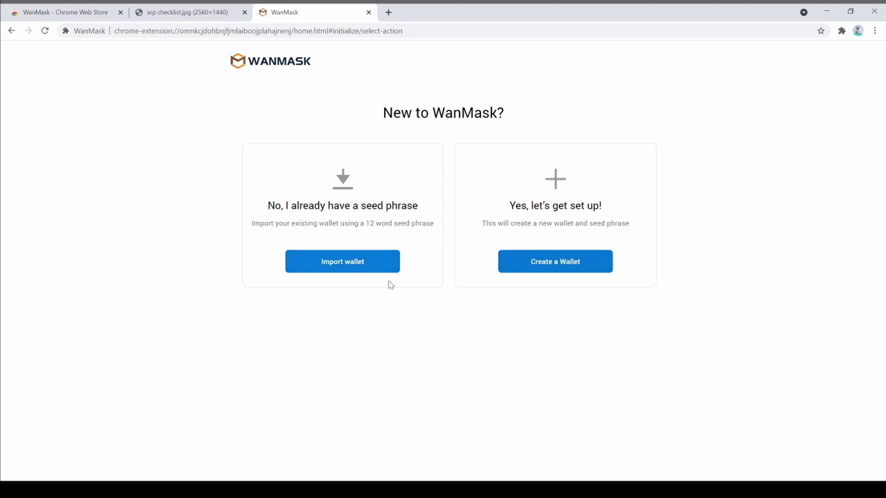
{"action": "left_click", "coordinate": [556, 271]}
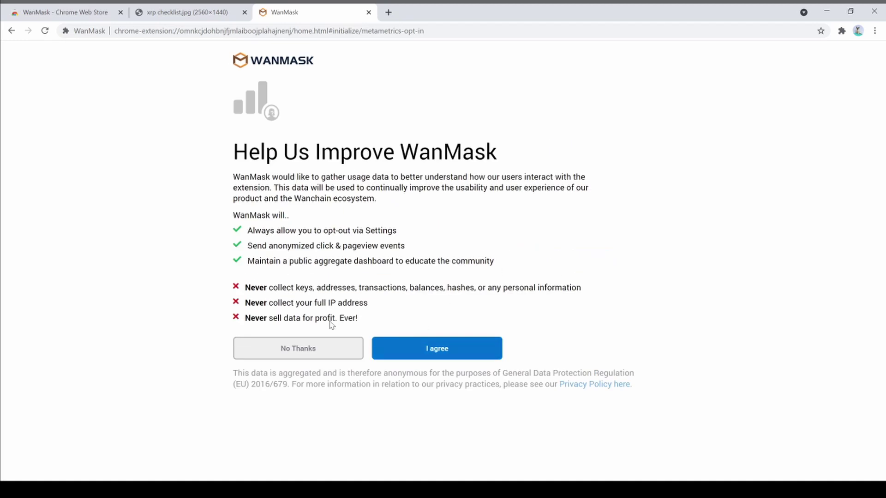
{"action": "left_click", "coordinate": [466, 359]}
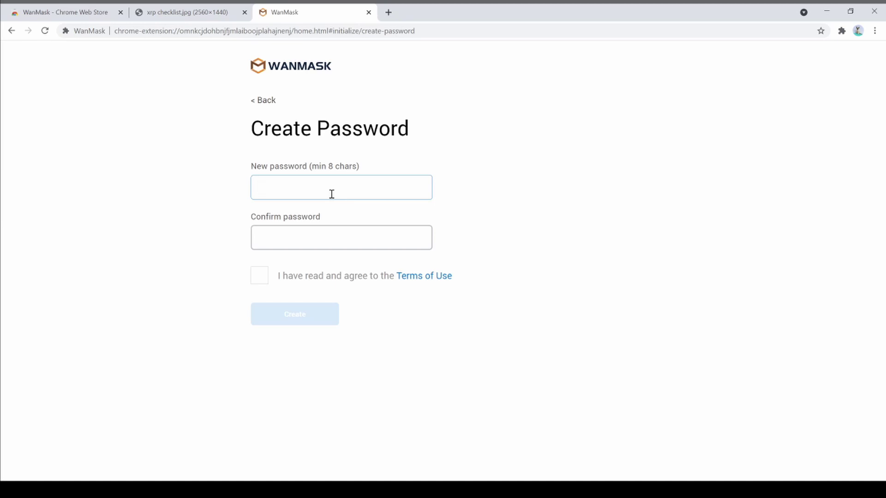
Enter and confirm the wallet password, agree to the Terms of Use, and create the wallet
{"action": "type", "text": "•"}
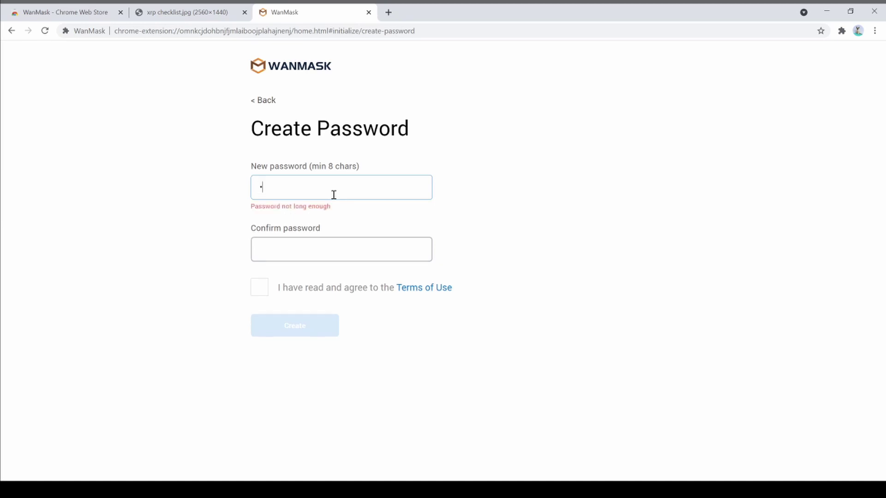
{"action": "type", "text": "•••••••"}
{"action": "key", "text": "Tab"}
{"action": "type", "text": "•"}
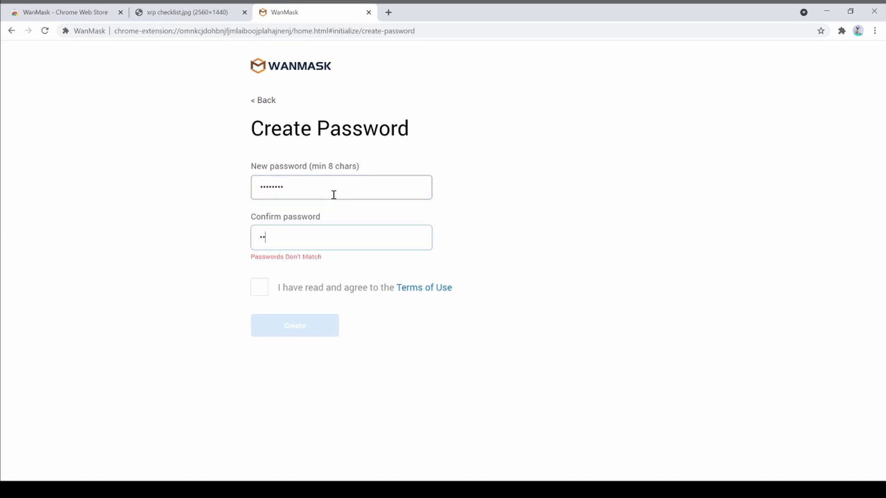
{"action": "type", "text": "•••••••"}
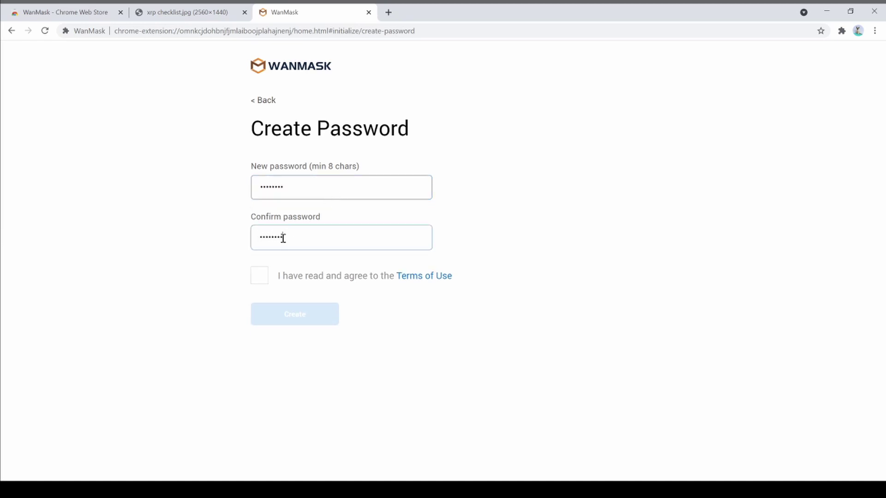
{"action": "left_click", "coordinate": [260, 276]}
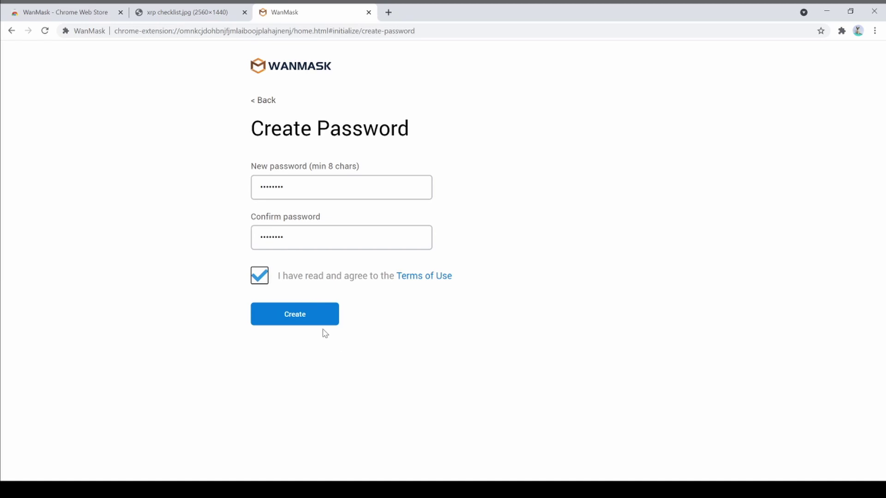
{"action": "left_click", "coordinate": [322, 320]}
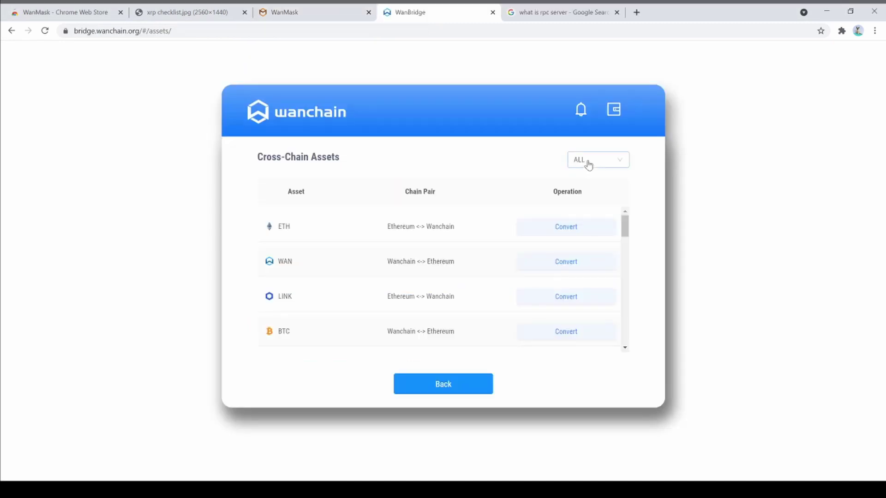
{"action": "left_click", "coordinate": [588, 162]}
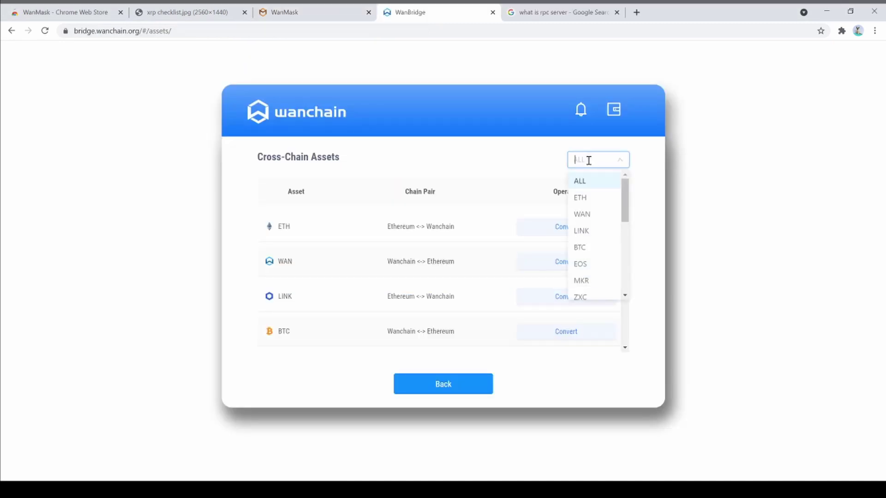
Filter the WanBridge assets to XRP and open Convert on the XRP Ledger <-> Wanchain row
{"action": "type", "text": "xr"}
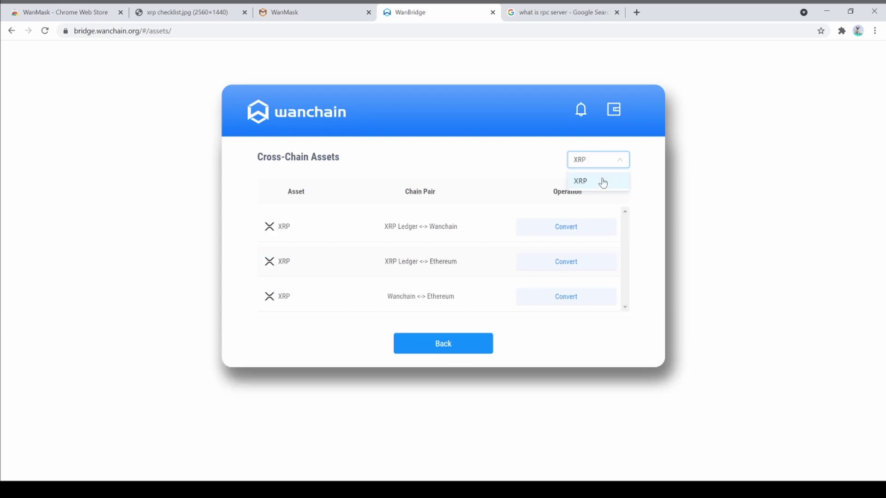
{"action": "left_click", "coordinate": [602, 180]}
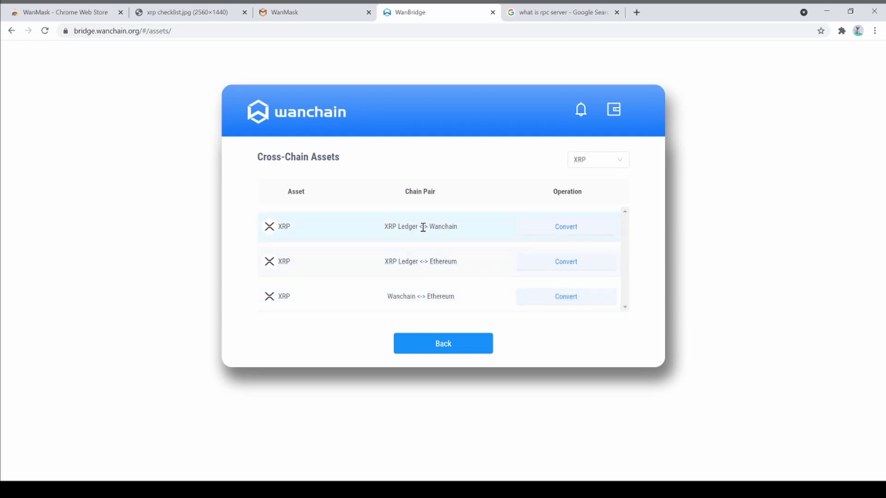
{"action": "left_click", "coordinate": [547, 235]}
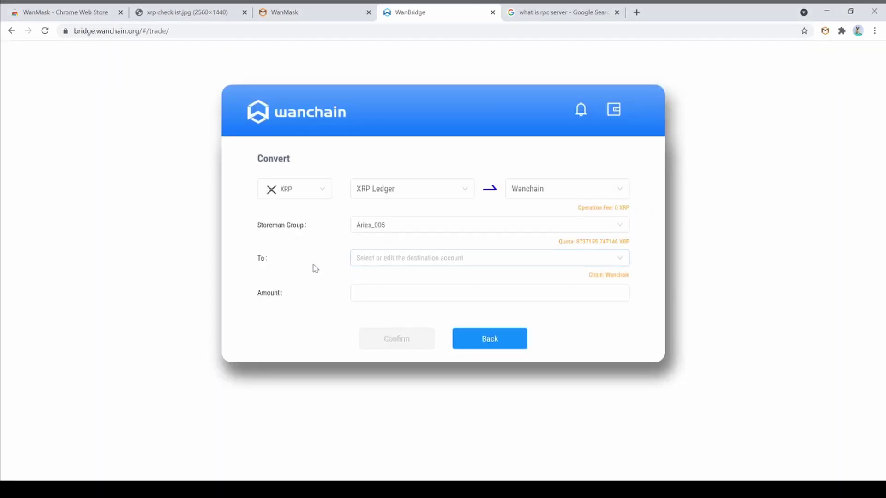
Paste the copied WanMask account address into the destination To field
{"action": "left_click", "coordinate": [403, 265]}
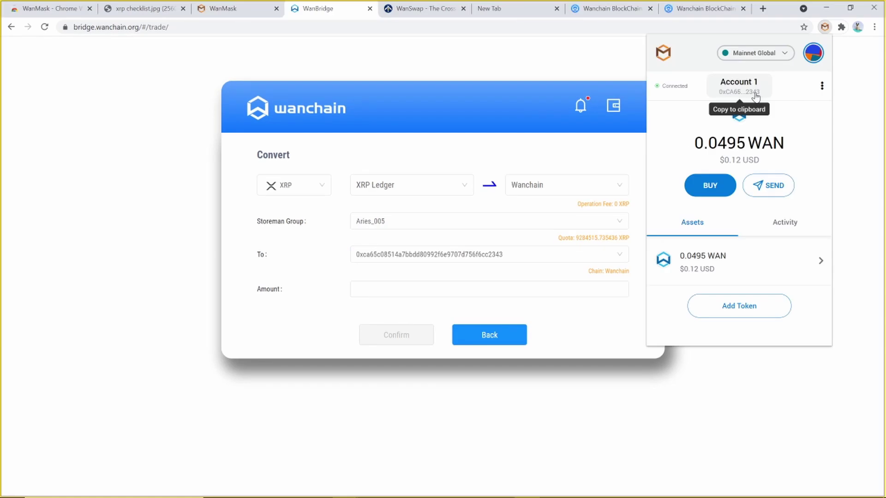
{"action": "left_click", "coordinate": [754, 94]}
{"action": "left_click", "coordinate": [498, 254]}
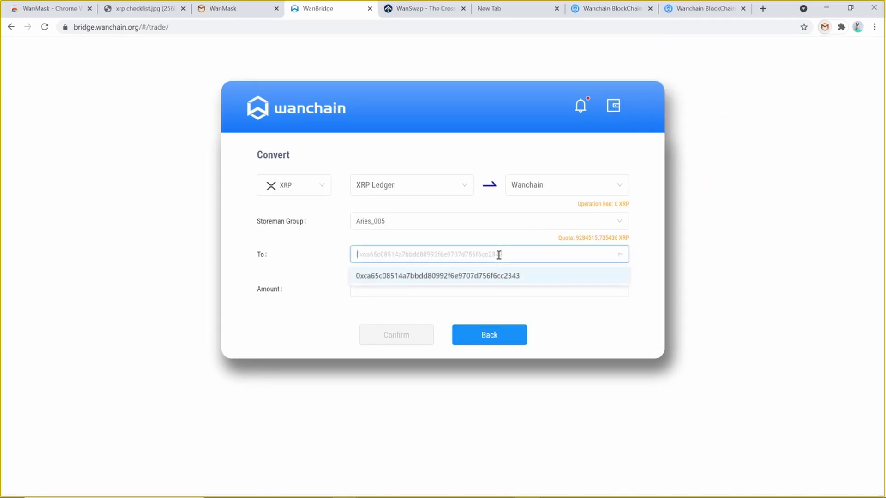
{"action": "type", "text": "0xca65c08514a7bbdd80992f6e9707d756f6cc2343"}
{"action": "key", "text": "Return"}
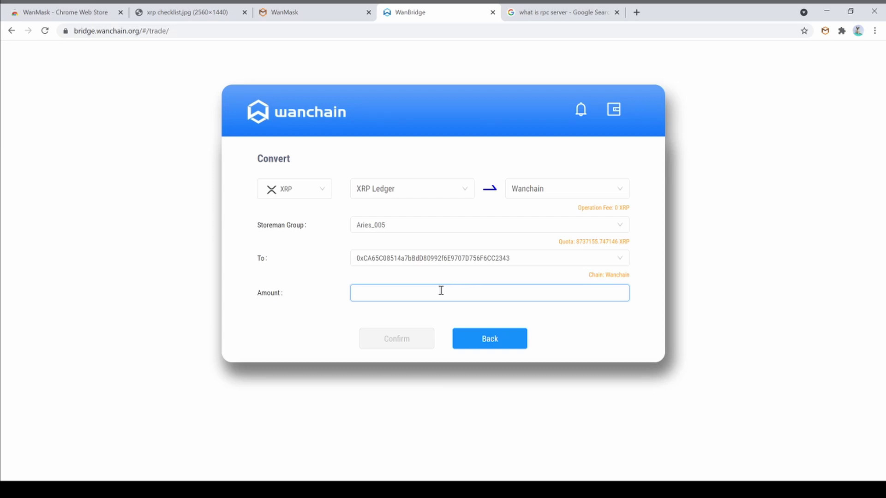
Set the amount to 29.3 XRP and submit the conversion for review
{"action": "type", "text": "29.37060000"}
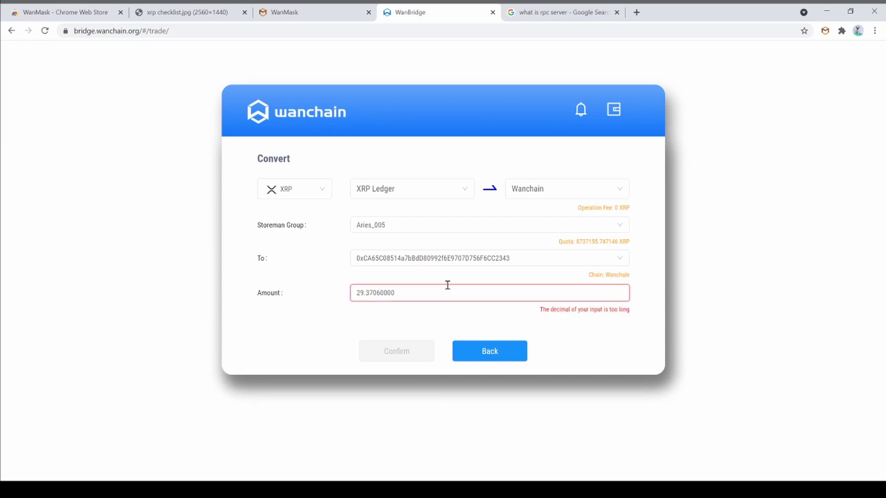
{"action": "key", "text": "BackSpace"}
{"action": "key", "text": "BackSpace"}
{"action": "key", "text": "BackSpace"}
{"action": "key", "text": "BackSpace"}
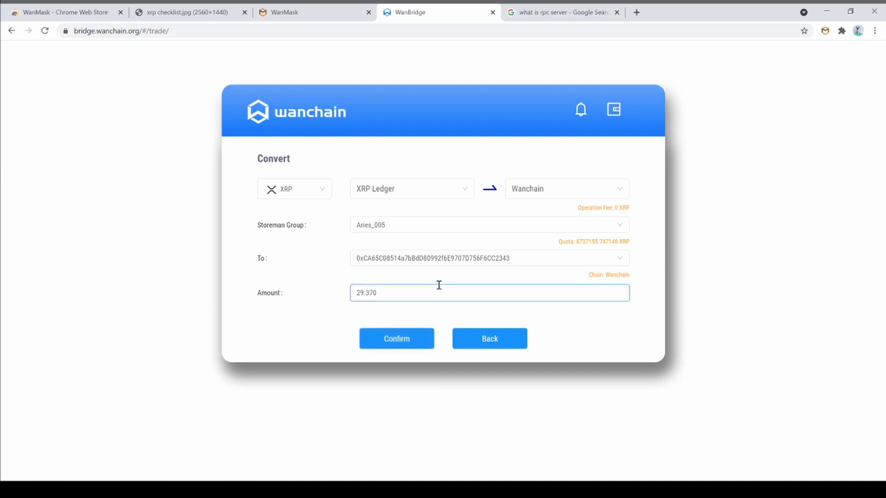
{"action": "left_click", "coordinate": [579, 335]}
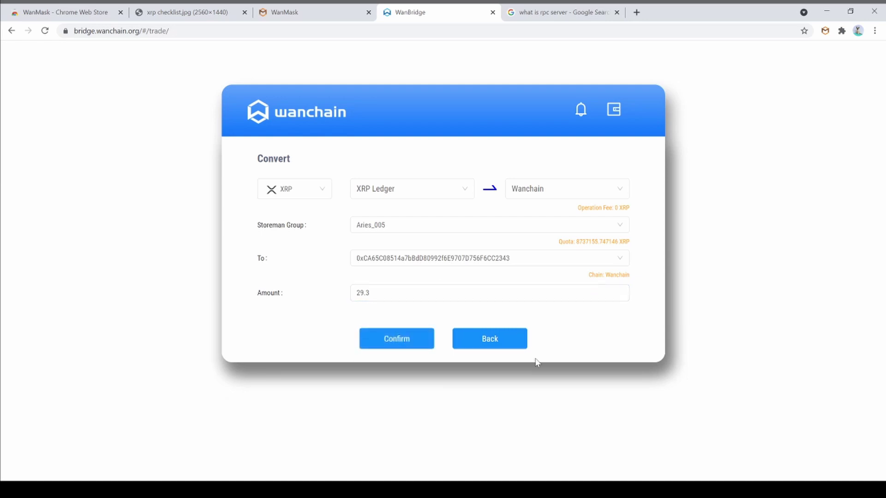
{"action": "left_click", "coordinate": [402, 347]}
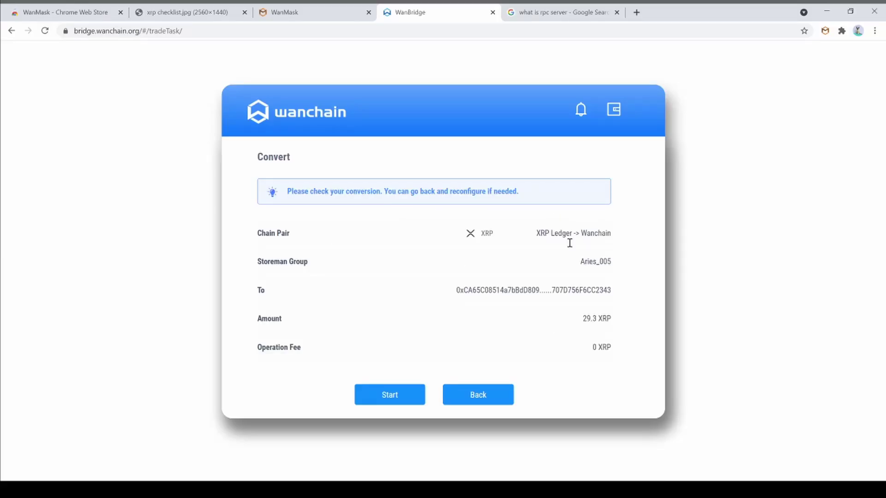
Start the conversion and switch the deposit details to XRP address with destination tag
{"action": "left_click", "coordinate": [396, 398]}
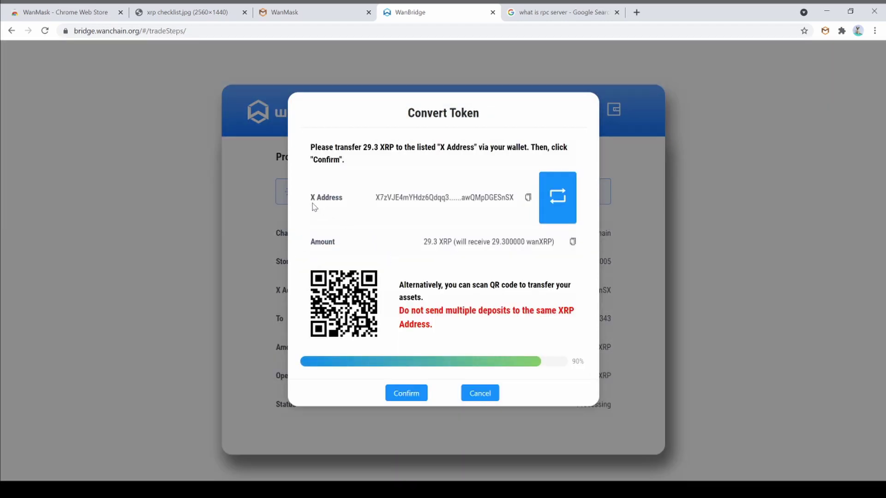
{"action": "left_click_drag", "start_coordinate": [312, 199], "coordinate": [344, 199]}
{"action": "left_click", "coordinate": [558, 197]}
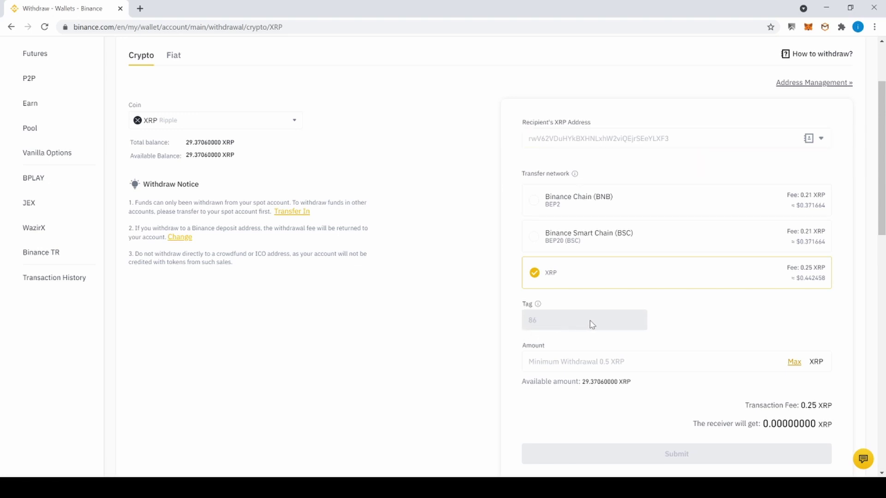
Enter 29.3 as the Binance XRP withdrawal amount and submit the request
{"action": "left_click", "coordinate": [605, 362]}
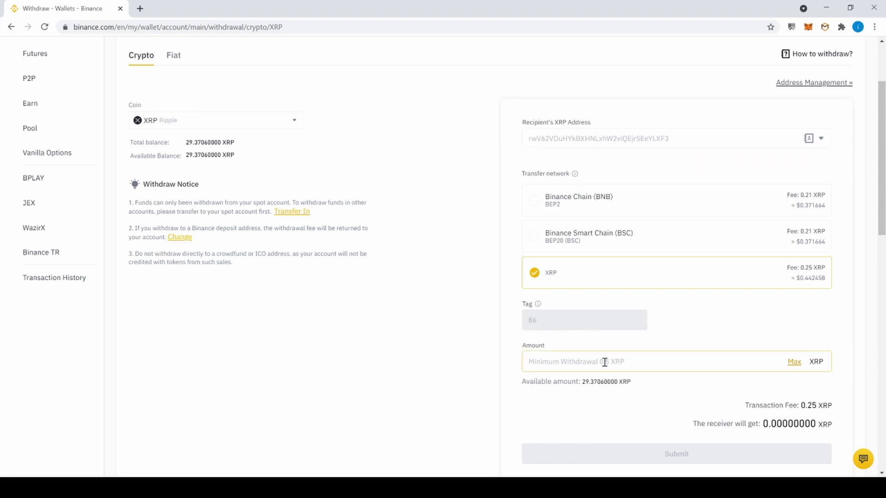
{"action": "type", "text": "29"}
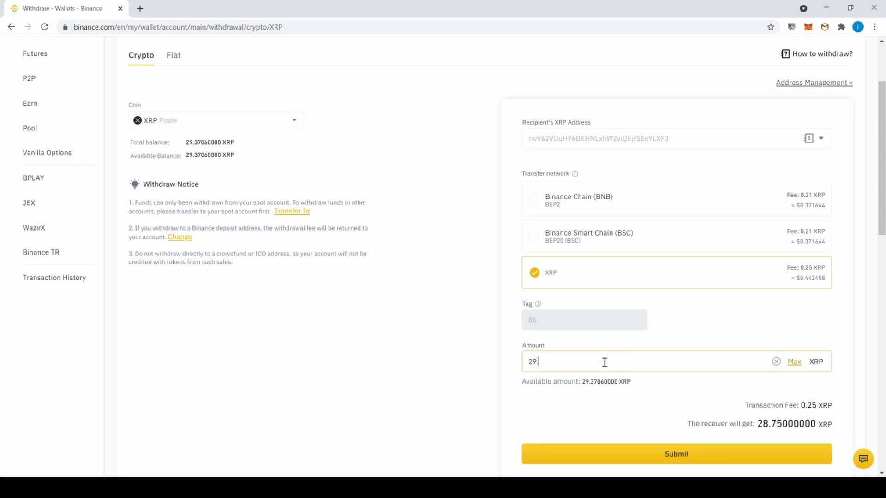
{"action": "type", "text": ".3"}
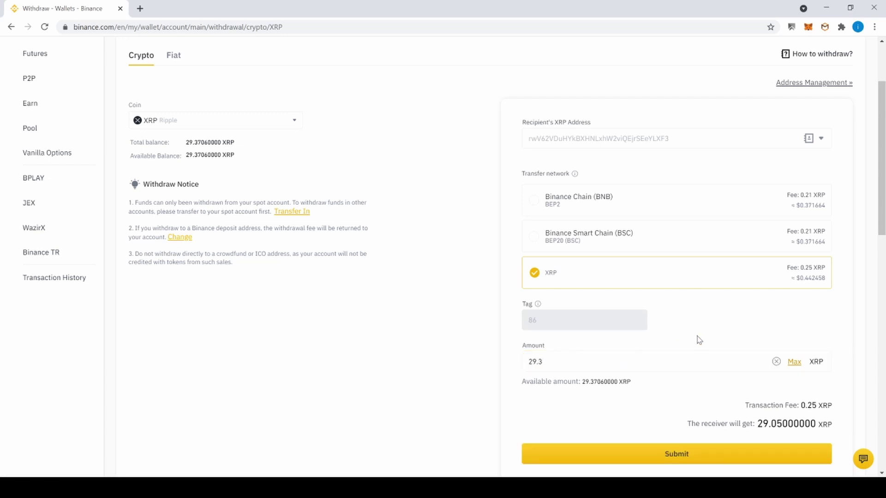
{"action": "left_click", "coordinate": [691, 463]}
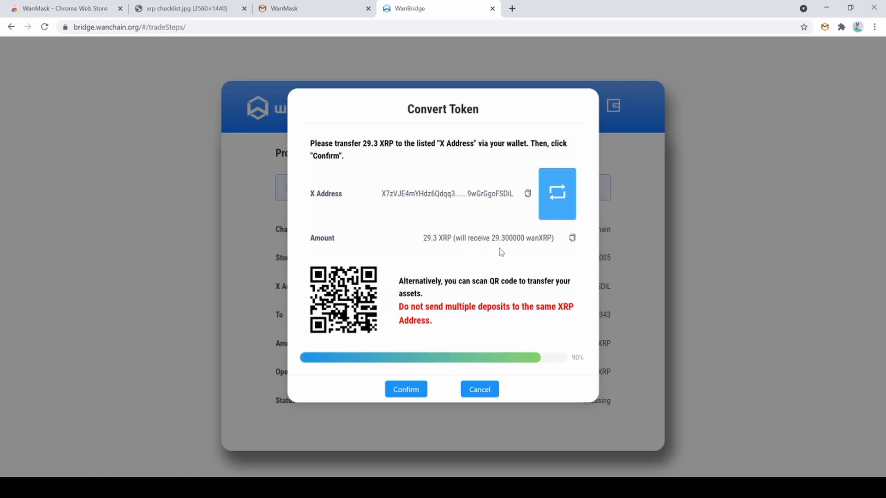
Confirm the XRP deposit in WanBridge, then view the WanMask account on Wanscan
{"action": "left_click", "coordinate": [412, 390]}
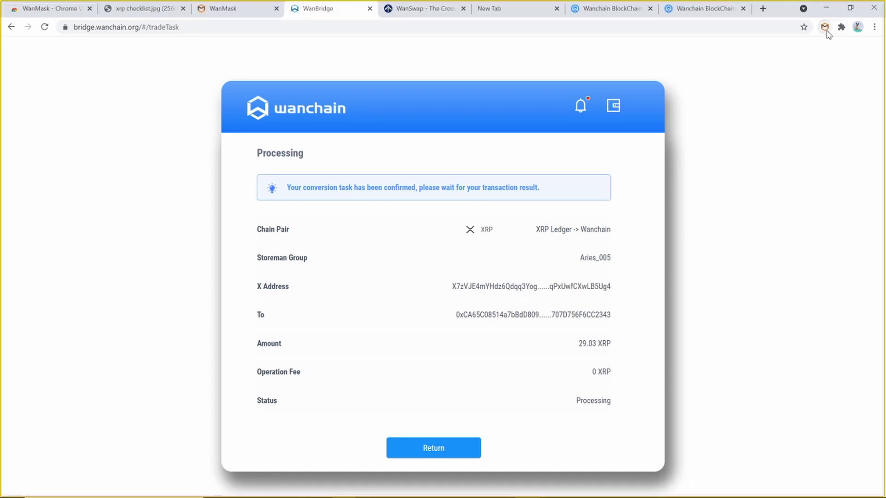
{"action": "left_click", "coordinate": [825, 27]}
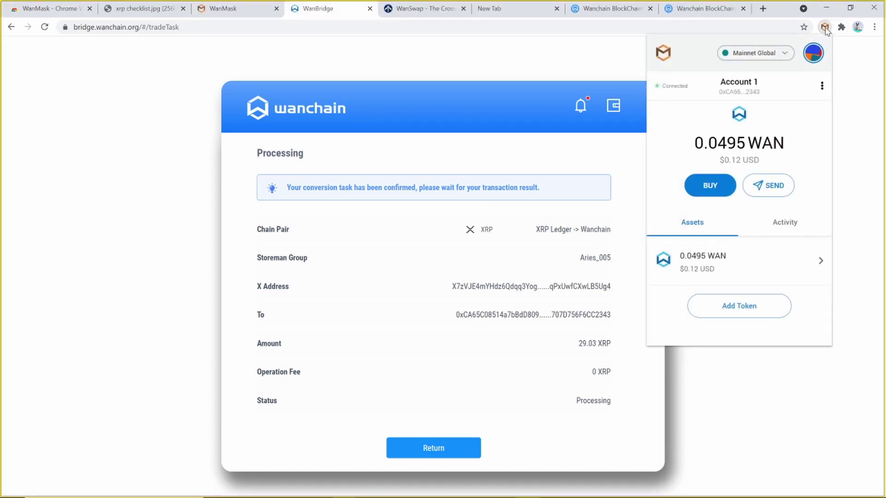
{"action": "left_click", "coordinate": [822, 85]}
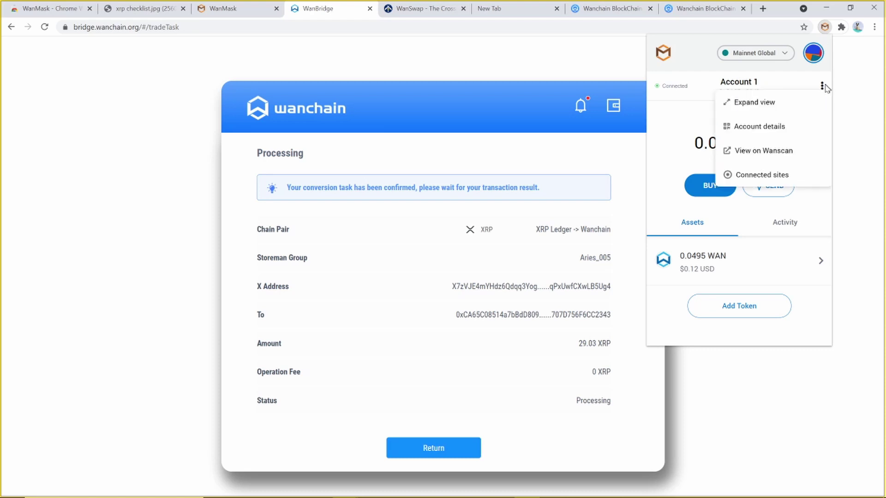
{"action": "left_click", "coordinate": [777, 156]}
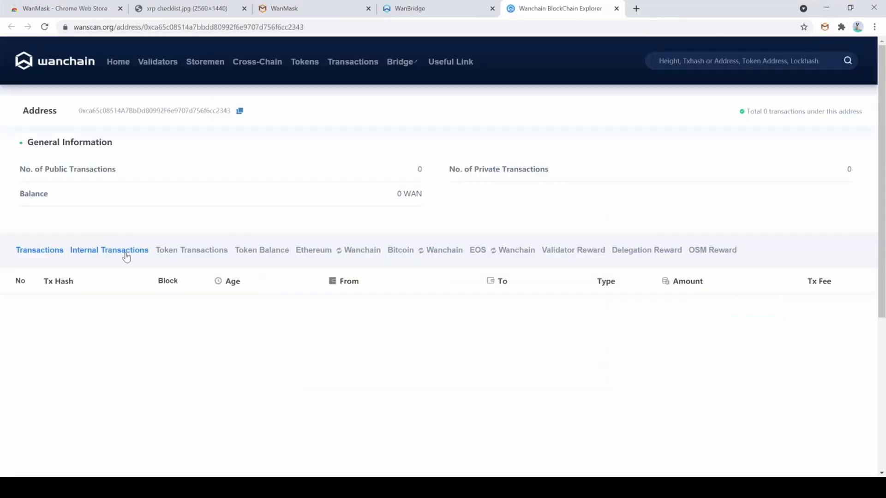
Show the wallet's Token Transactions list on Wanscan
{"action": "left_click", "coordinate": [182, 254]}
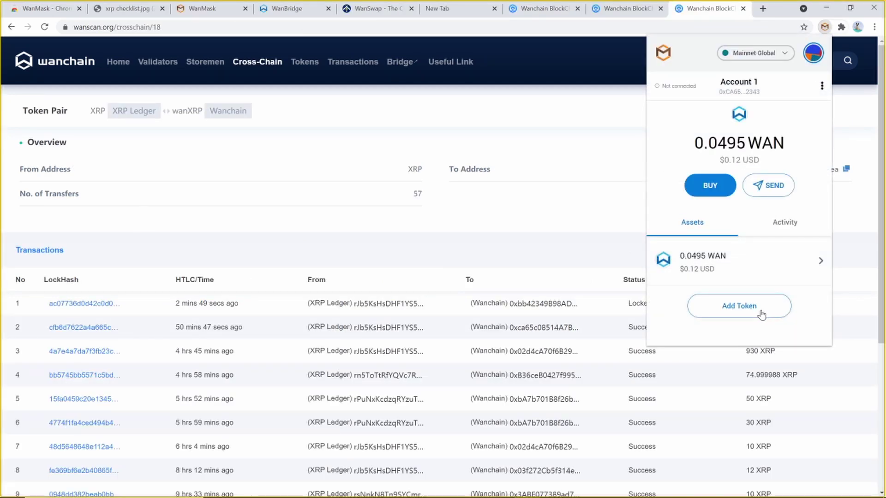
Add wanXRP to WanMask as a custom token by pasting its contract address
{"action": "left_click", "coordinate": [762, 314]}
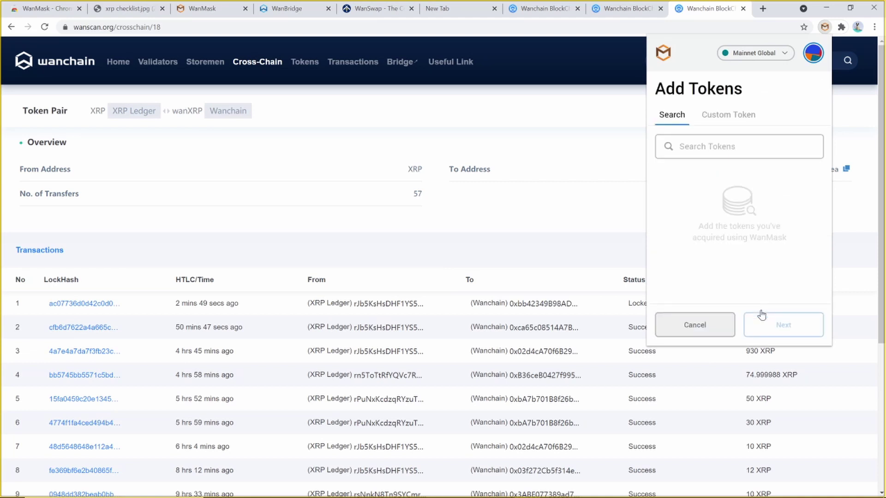
{"action": "left_click", "coordinate": [730, 121]}
{"action": "left_click", "coordinate": [704, 162]}
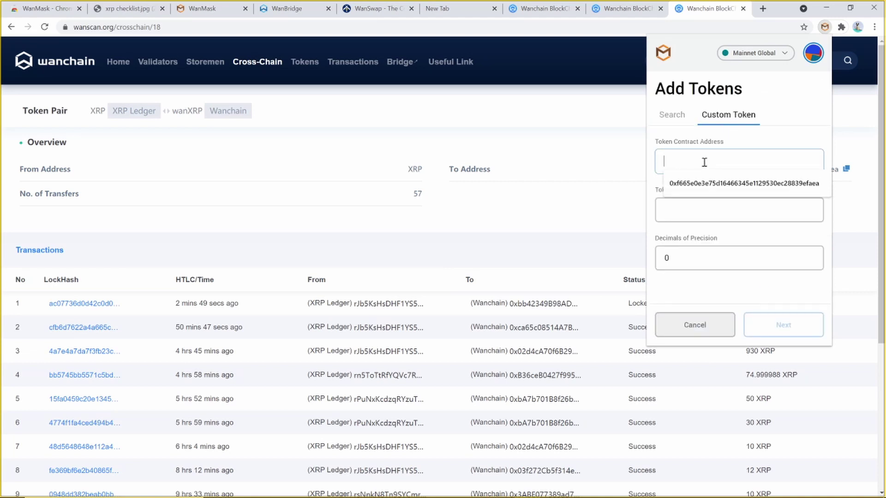
{"action": "type", "text": "0xf665e0e3e75d16466345e1129530ec28839efaea"}
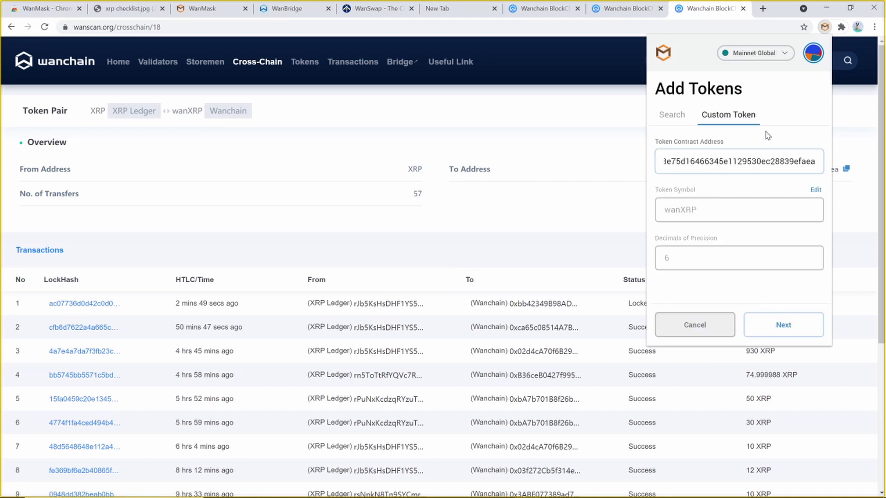
{"action": "left_click", "coordinate": [767, 135]}
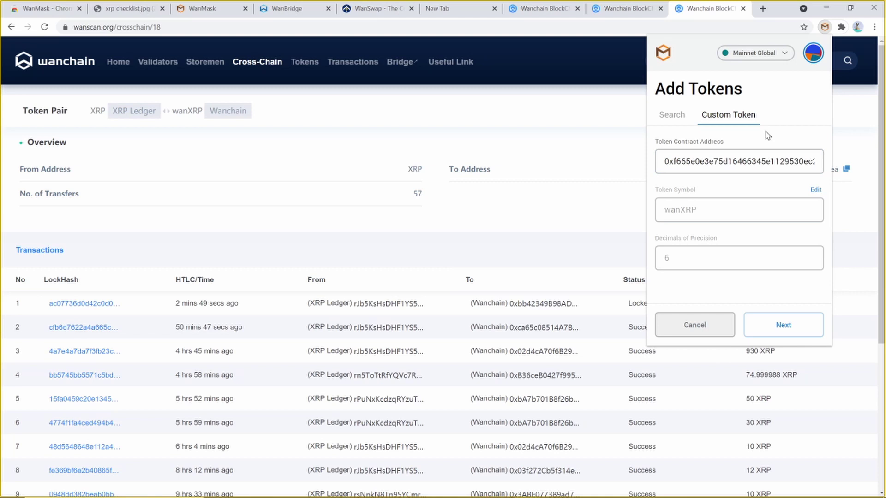
{"action": "left_click", "coordinate": [780, 329]}
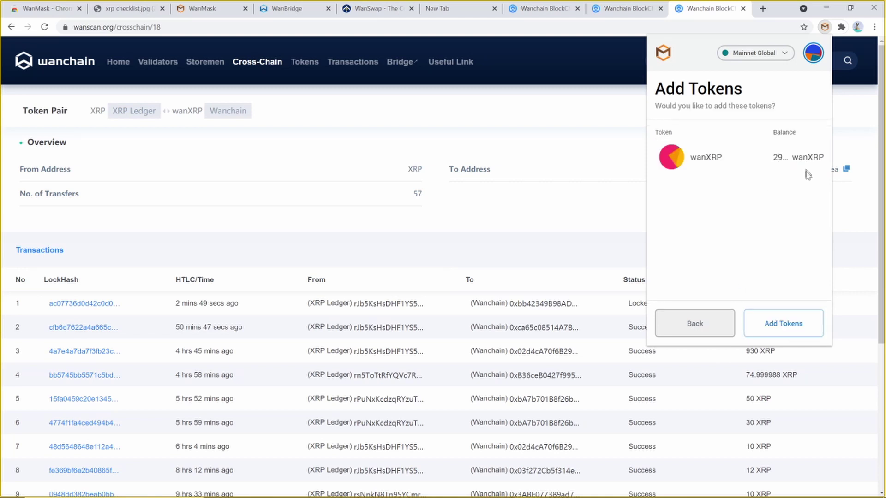
{"action": "left_click", "coordinate": [769, 325]}
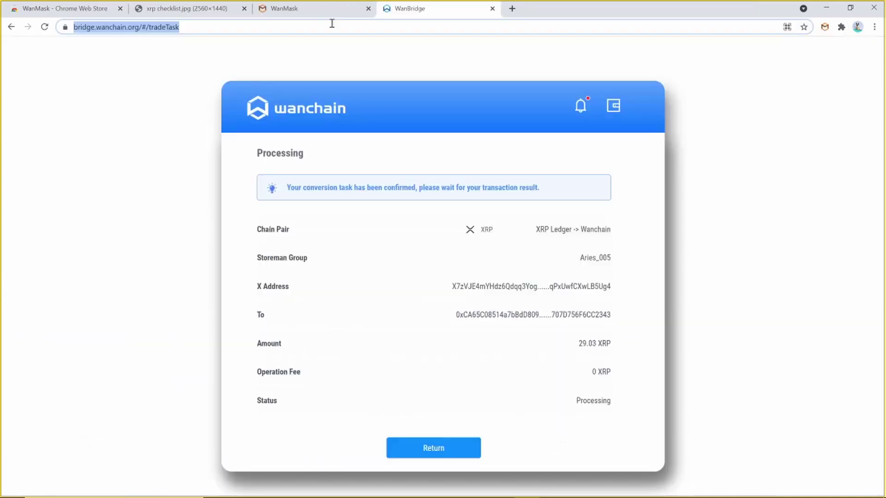
Go to wanswap.finance and select wanXRP as the token to swap from
{"action": "type", "text": "wanswap.finance"}
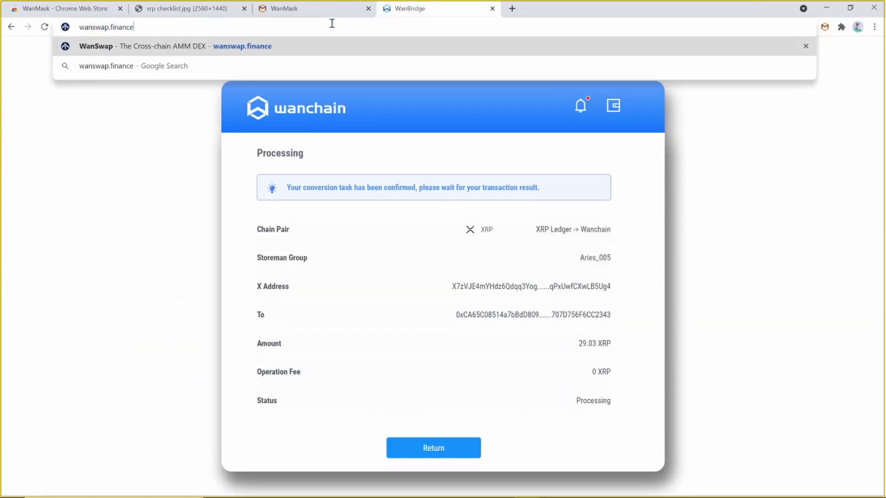
{"action": "key", "text": "Return"}
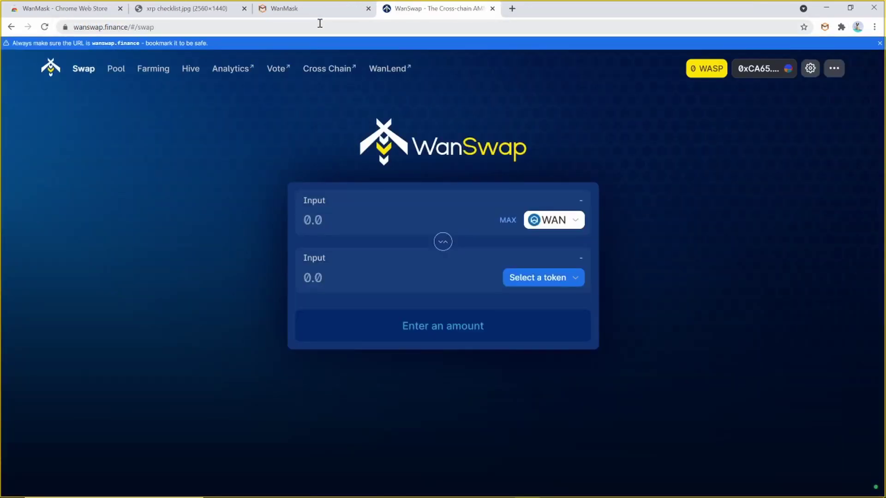
{"action": "left_click", "coordinate": [576, 223]}
{"action": "type", "text": "wan"}
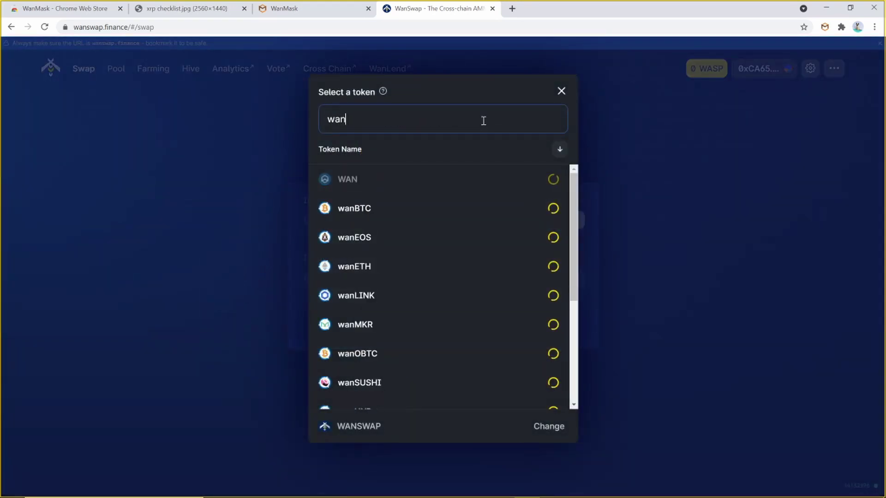
{"action": "type", "text": "xrp"}
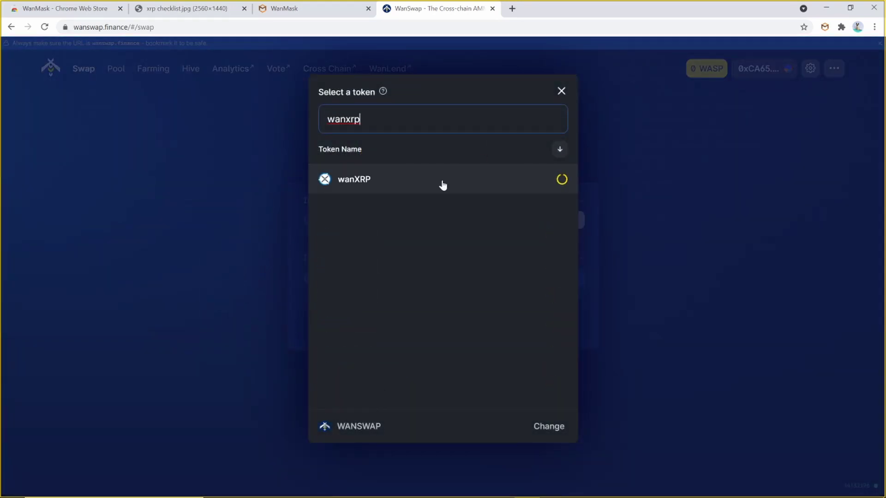
{"action": "left_click", "coordinate": [441, 183]}
Select wanBTC as the token to receive
{"action": "left_click", "coordinate": [538, 273]}
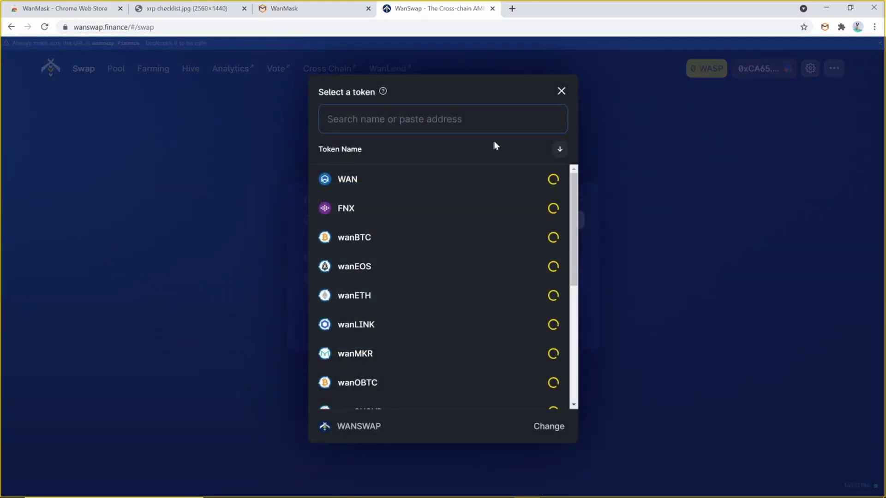
{"action": "type", "text": "wanbt"}
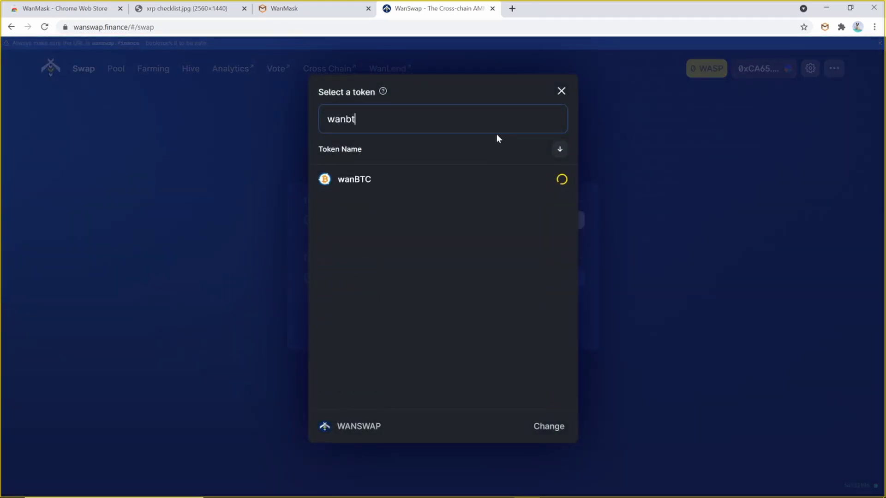
{"action": "left_click", "coordinate": [484, 177]}
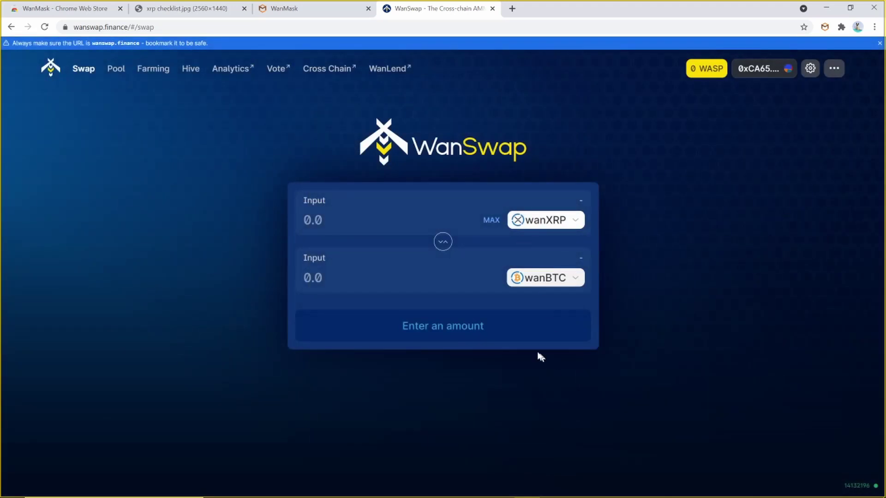
Swap the full 29.630569 wanXRP balance for 0.00083022 wanBTC, approving the transaction in WanMask
{"action": "left_click", "coordinate": [490, 222]}
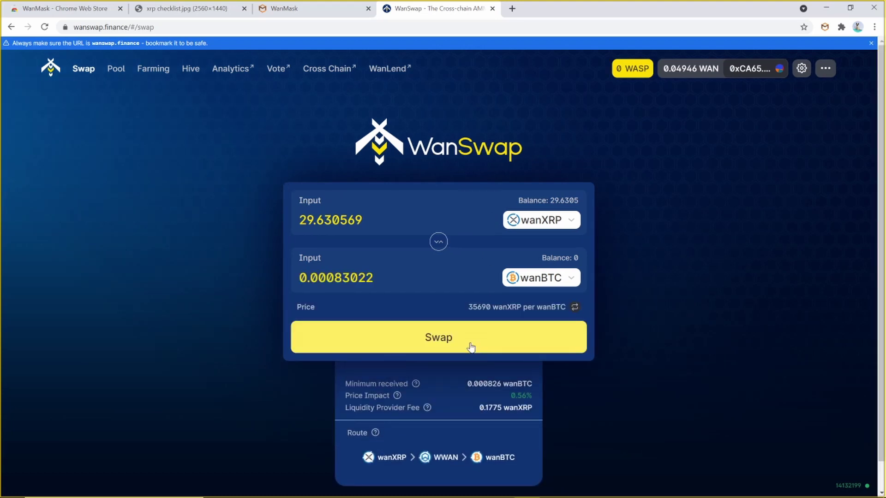
{"action": "left_click", "coordinate": [471, 347]}
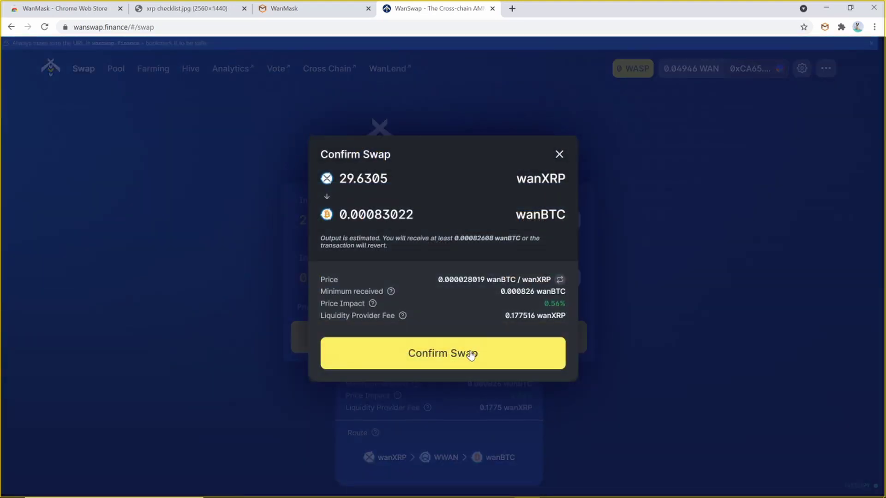
{"action": "left_click", "coordinate": [470, 351]}
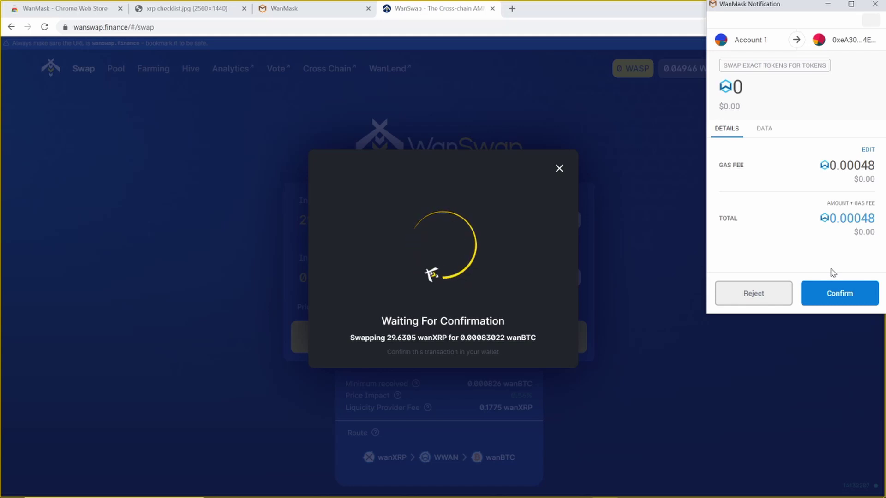
{"action": "left_click", "coordinate": [839, 296]}
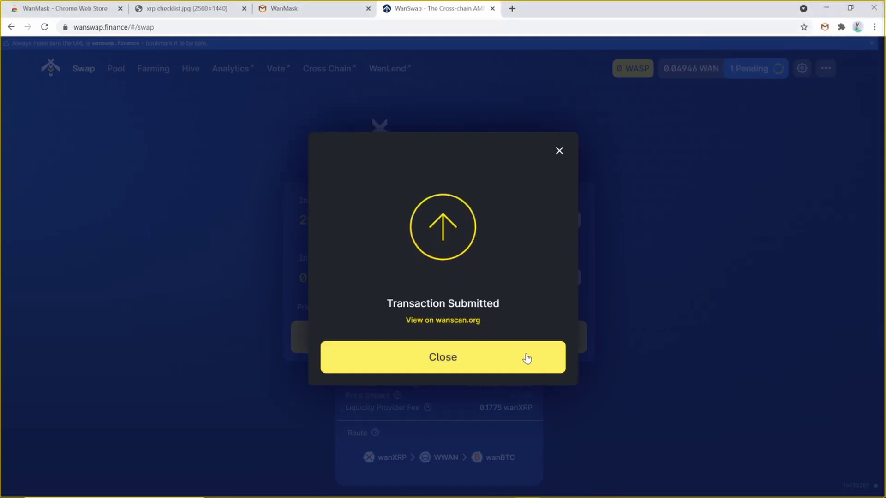
{"action": "left_click", "coordinate": [528, 358]}
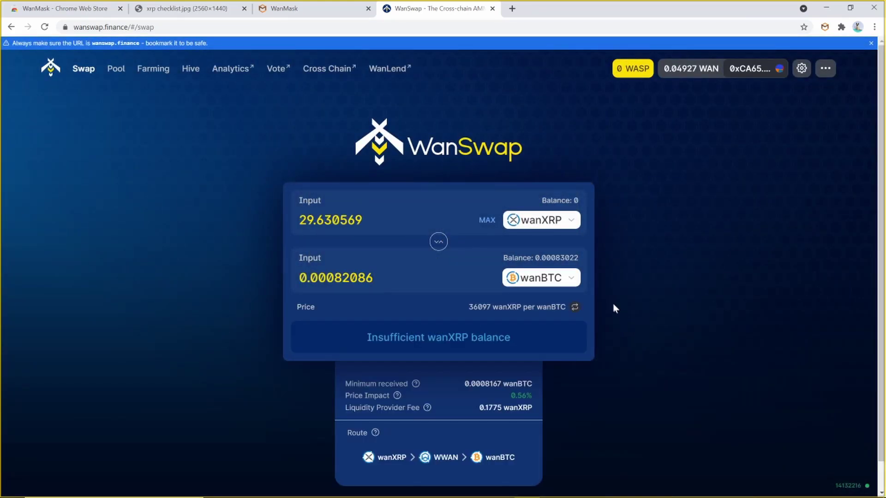